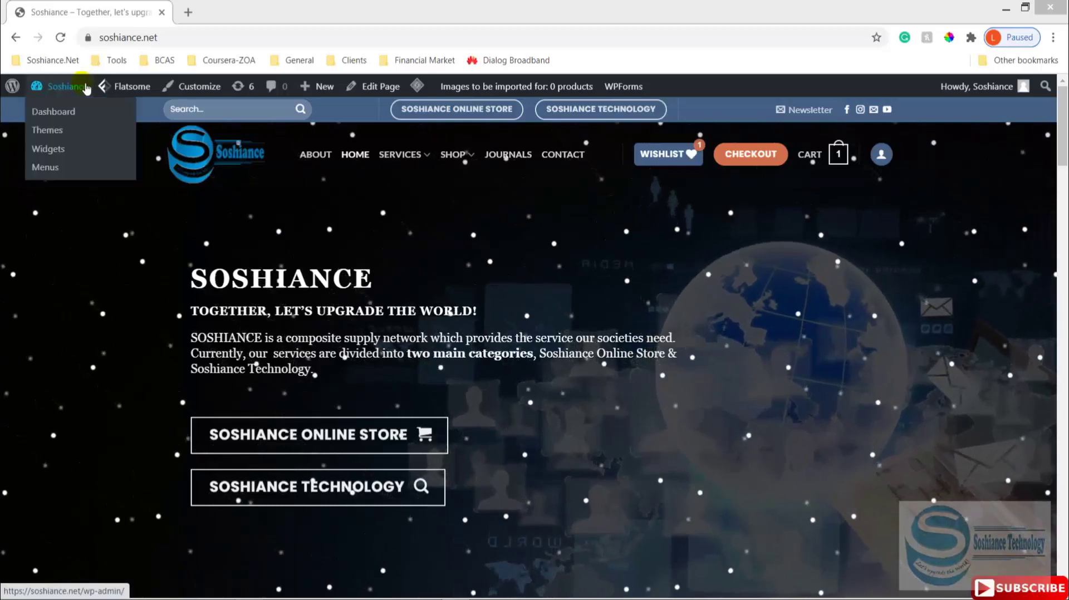
# Step: Open the WordPress admin dashboard from the storefront's site-name menu
pyautogui.click(69, 112)
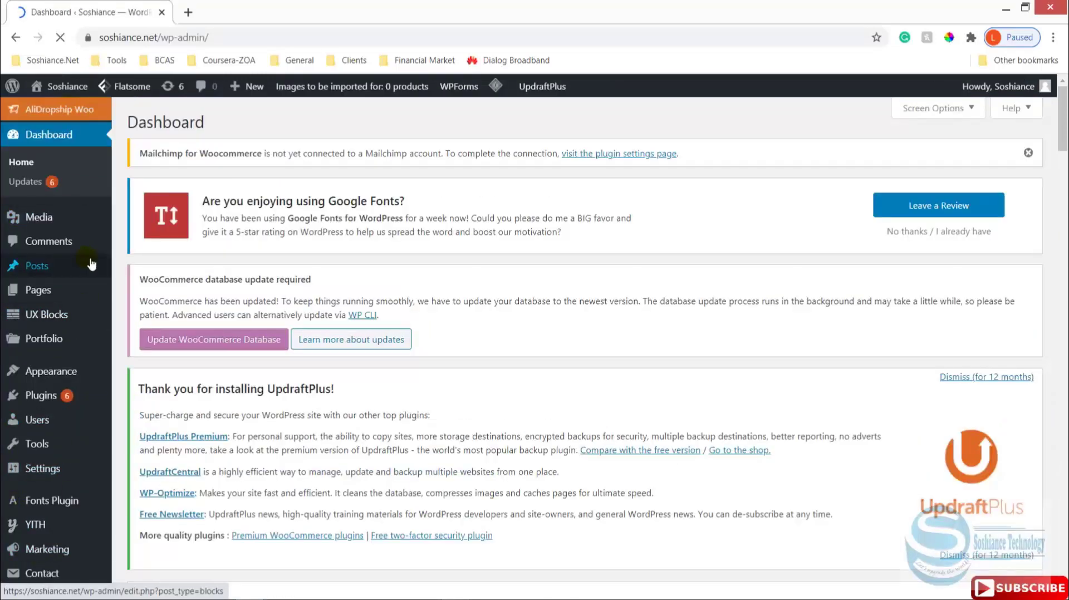
pyautogui.scroll(-4, 75, 404)
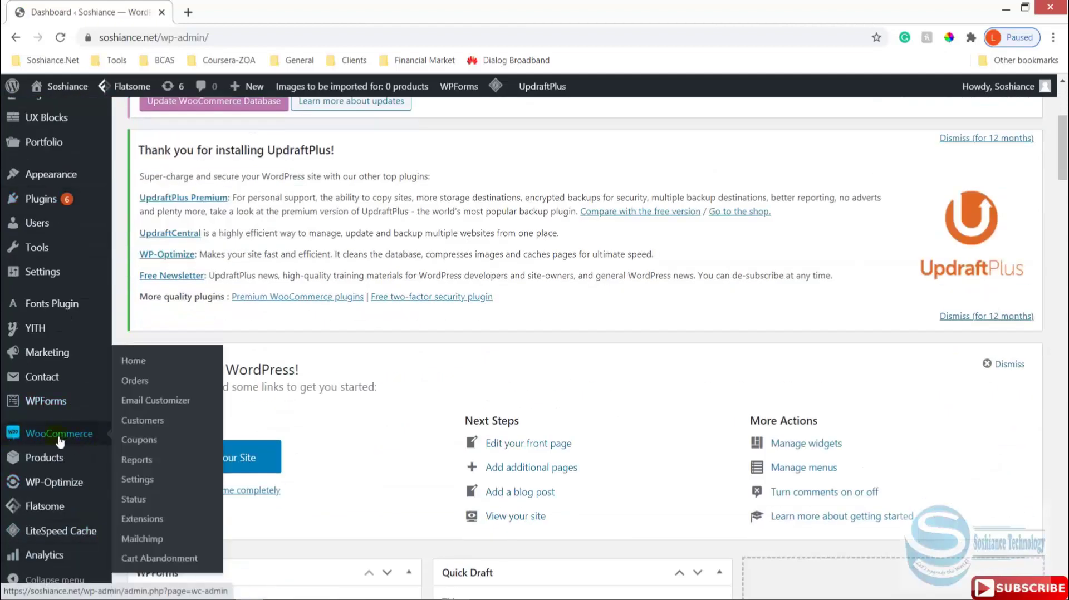
pyautogui.click(85, 437)
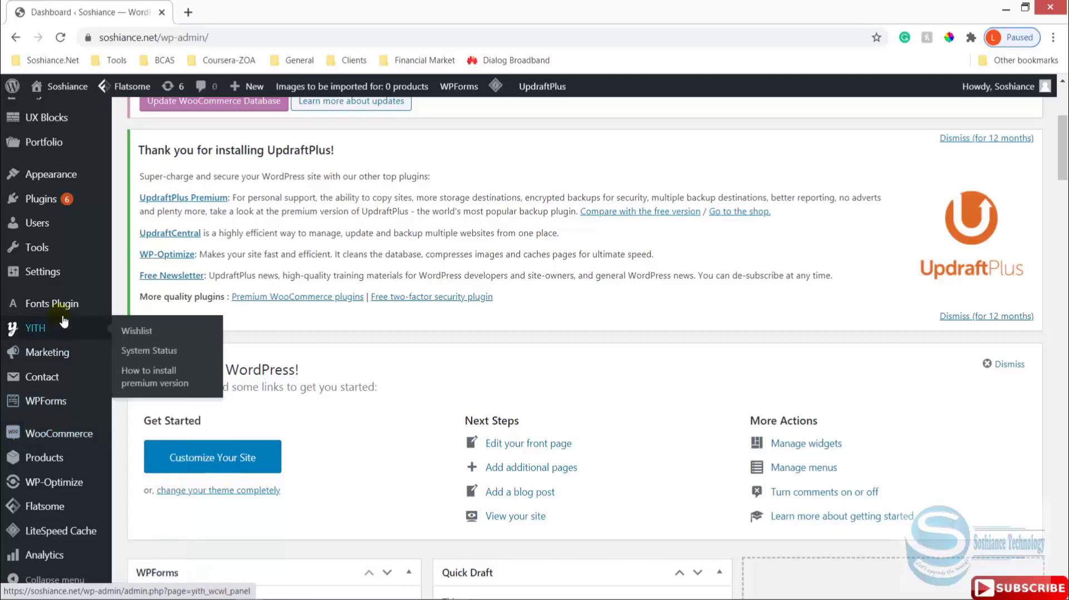
pyautogui.moveTo(47, 353)
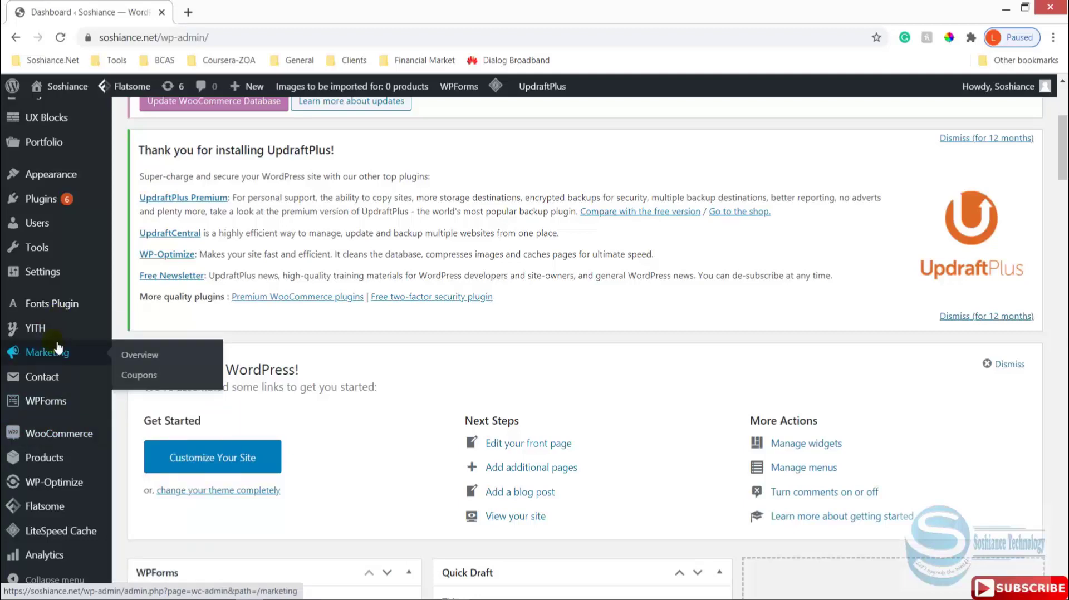
pyautogui.scroll(5, 58, 346)
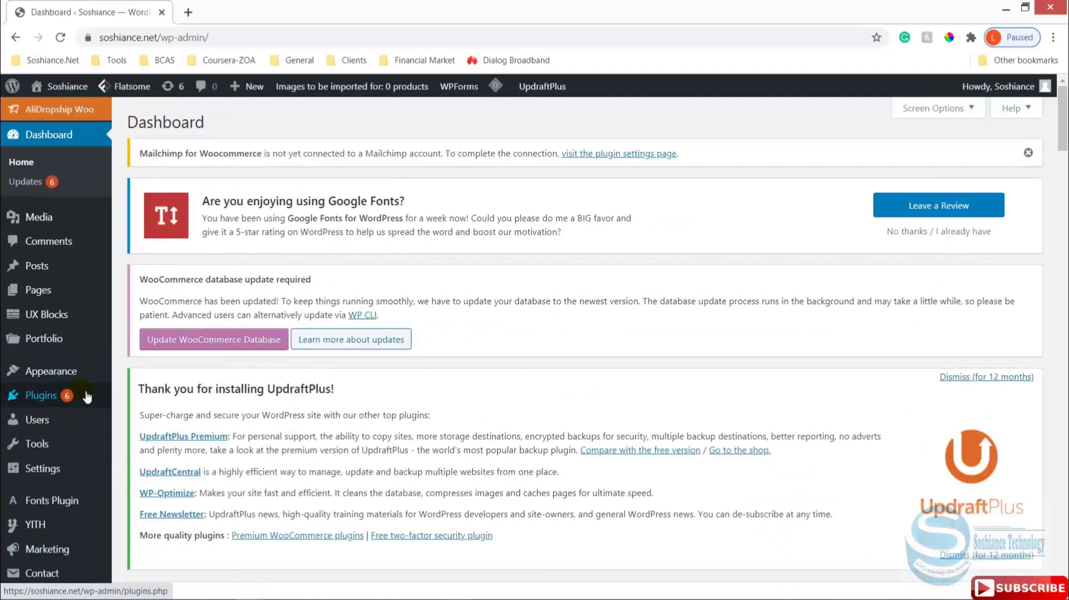
# Step: Search the Plugins > Add New directory for 'payoneer'
pyautogui.click(61, 397)
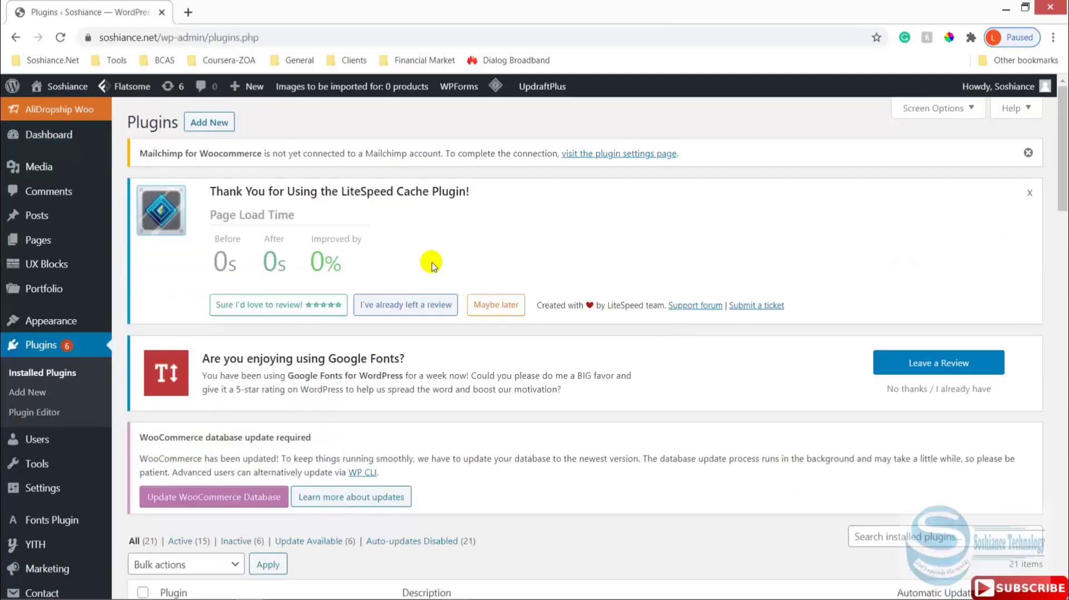
pyautogui.click(210, 124)
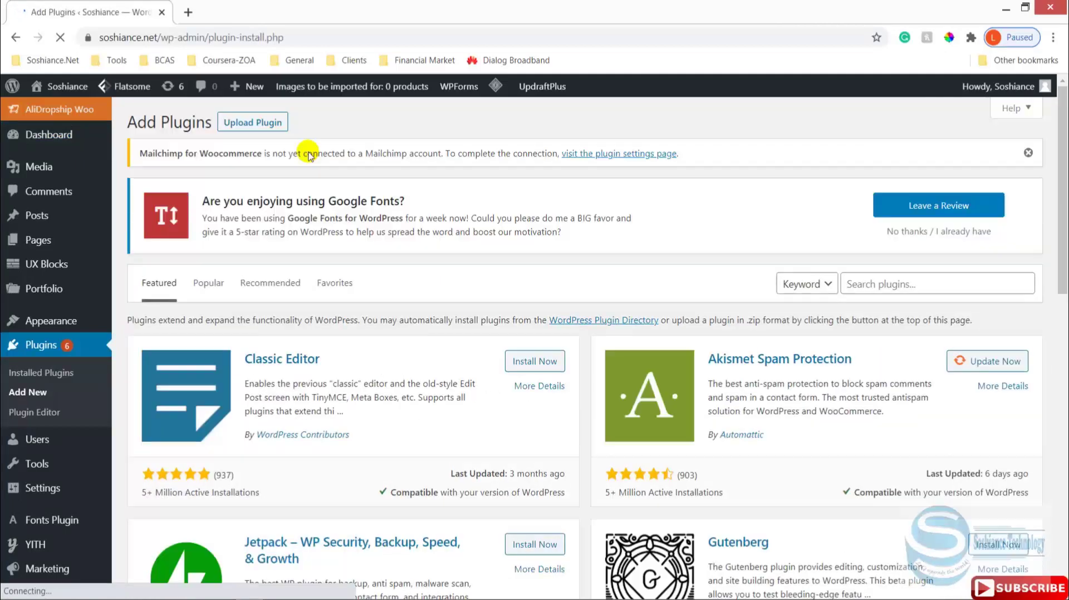
pyautogui.click(929, 287)
pyautogui.write('payoneer')
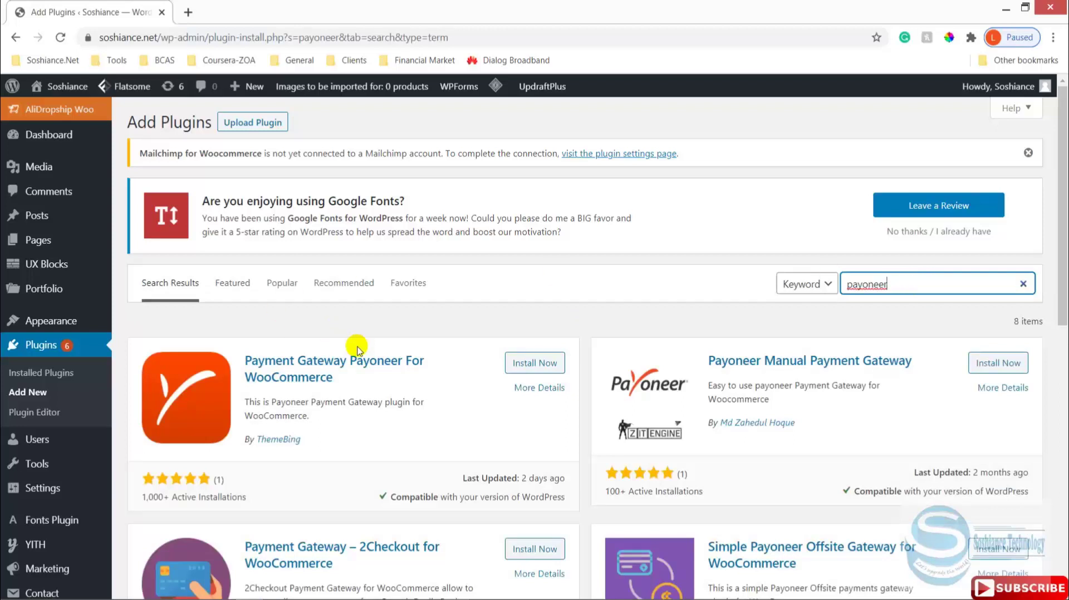
# Step: Install and activate 'Payment Gateway Payoneer For WooCommerce', then confirm it in the installed plugins list
pyautogui.click(540, 367)
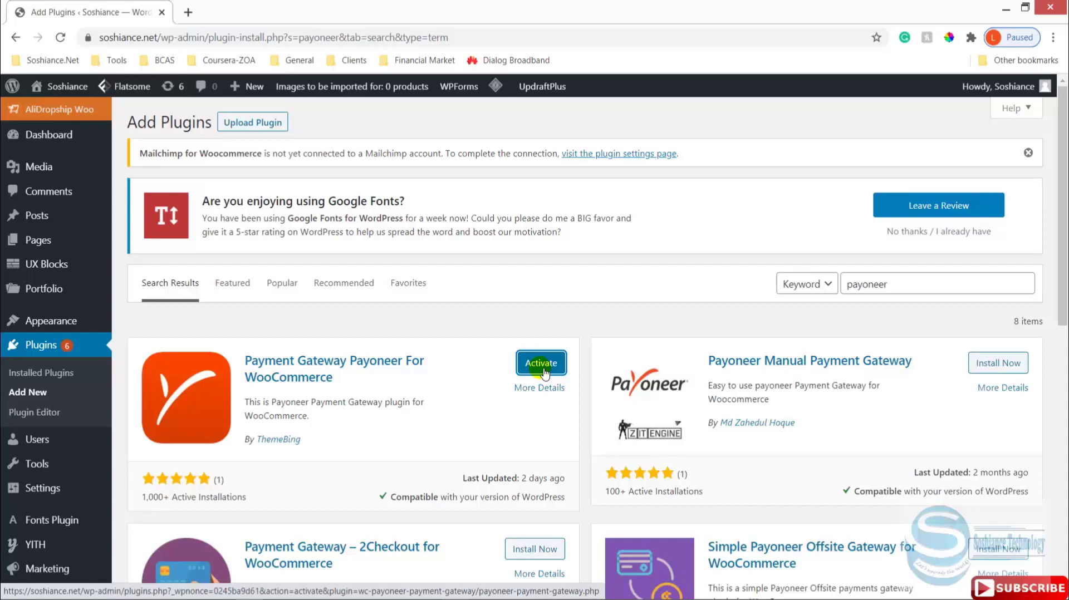
pyautogui.click(541, 364)
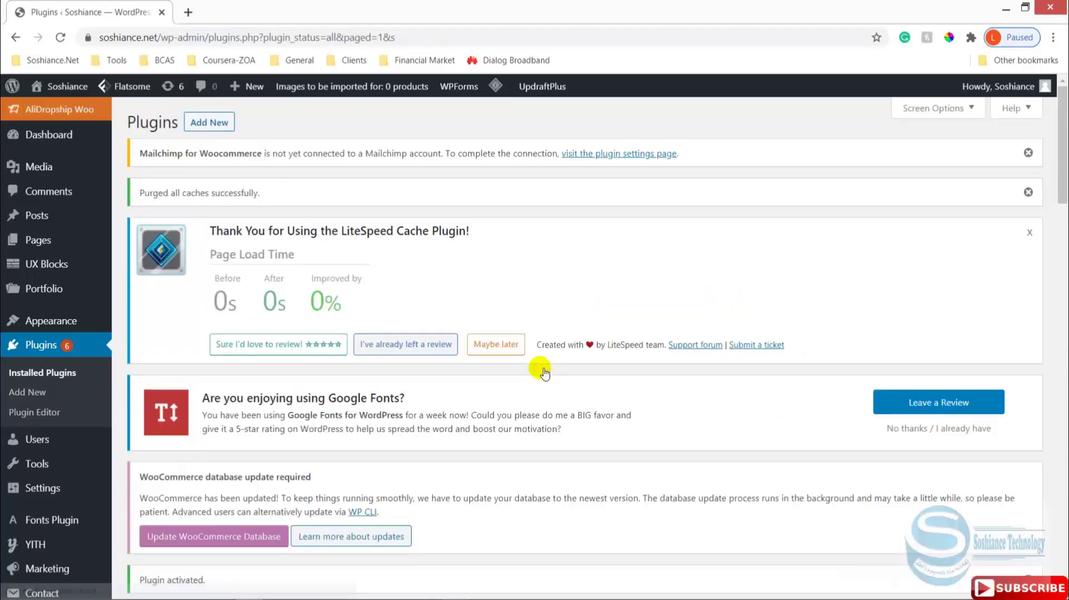
pyautogui.scroll(-8, 544, 372)
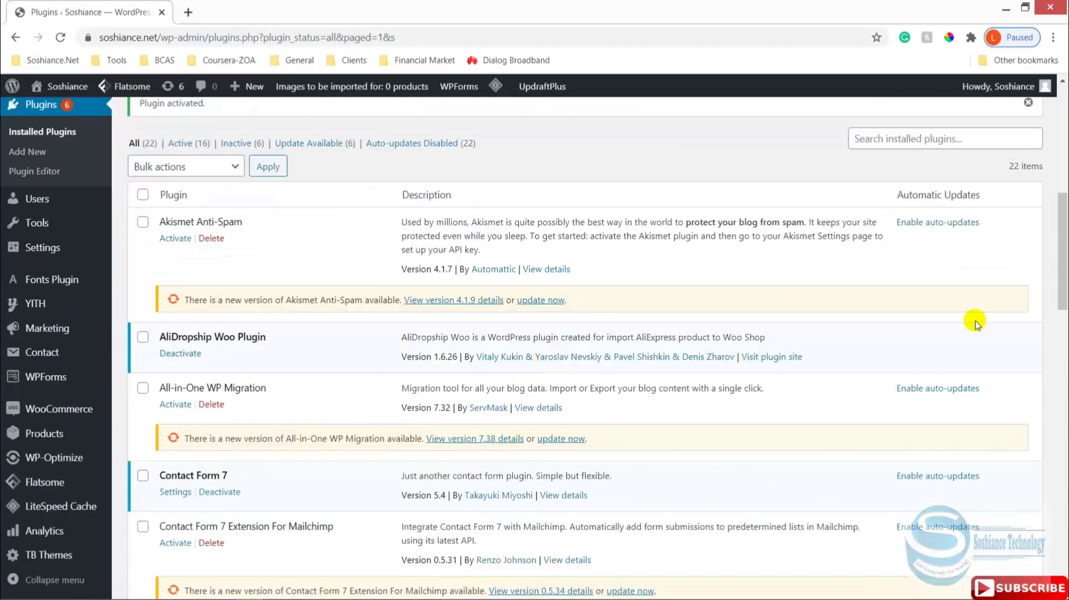
pyautogui.moveTo(1061, 240); pyautogui.dragTo(1043, 505)
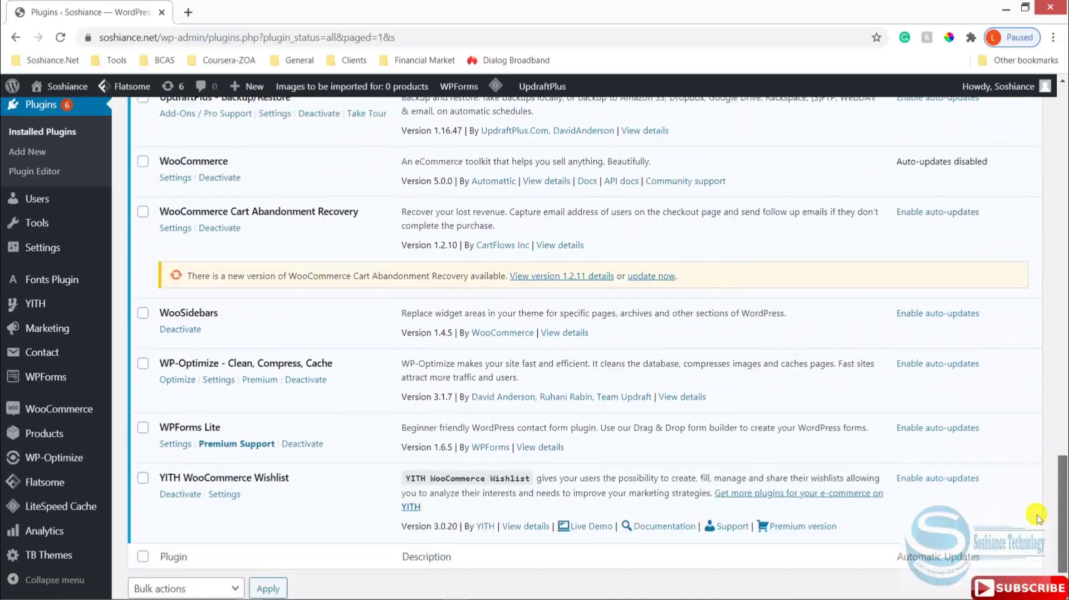
pyautogui.moveTo(58, 410)
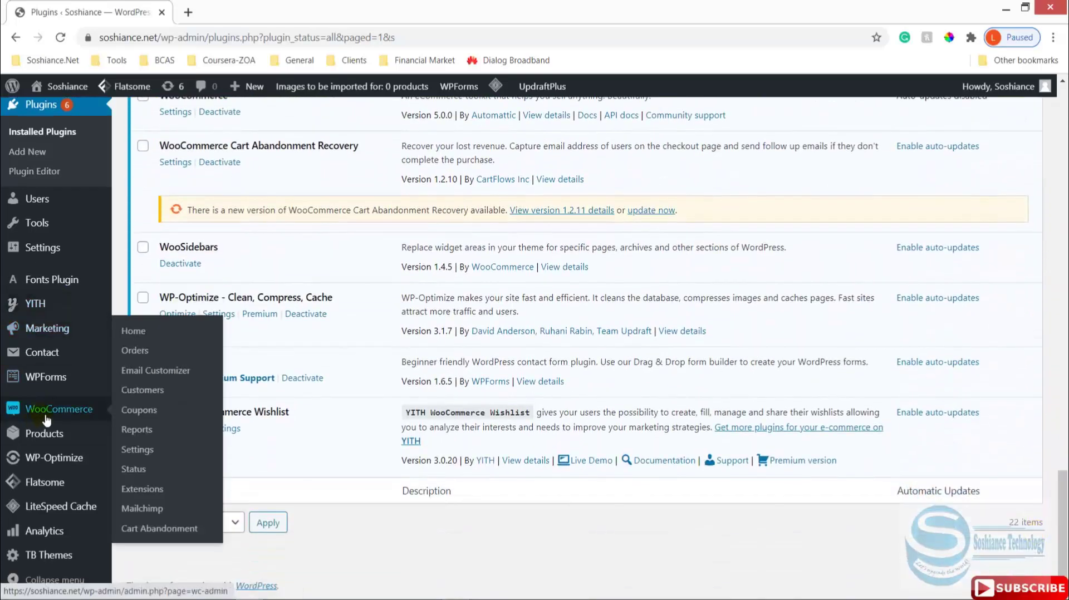
# Step: Switch on the Payoneer Gateway under WooCommerce Settings > Payments and open its setup page
pyautogui.click(147, 448)
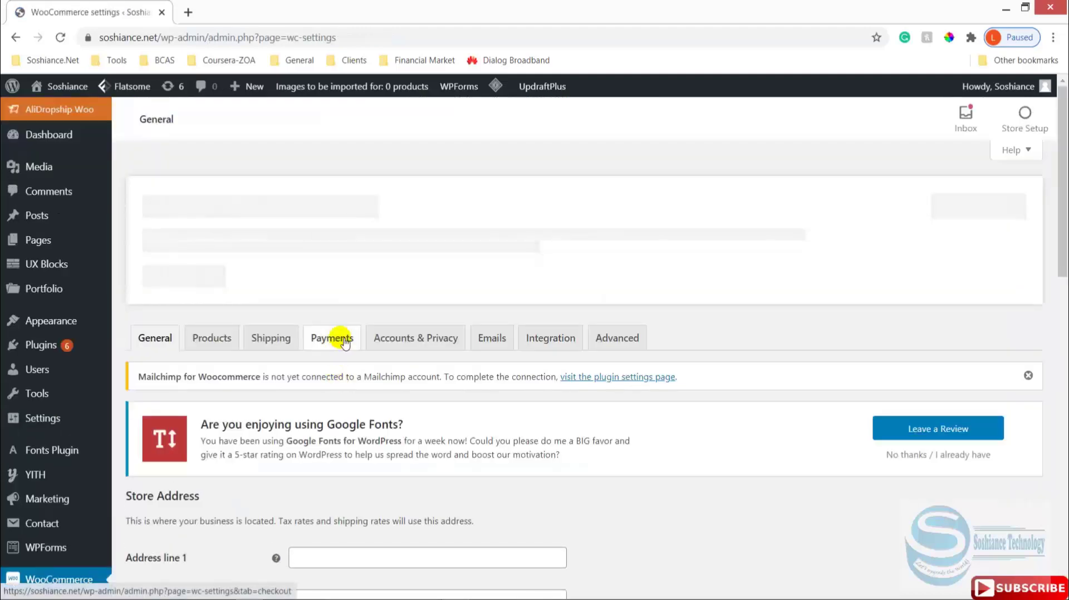
pyautogui.click(337, 342)
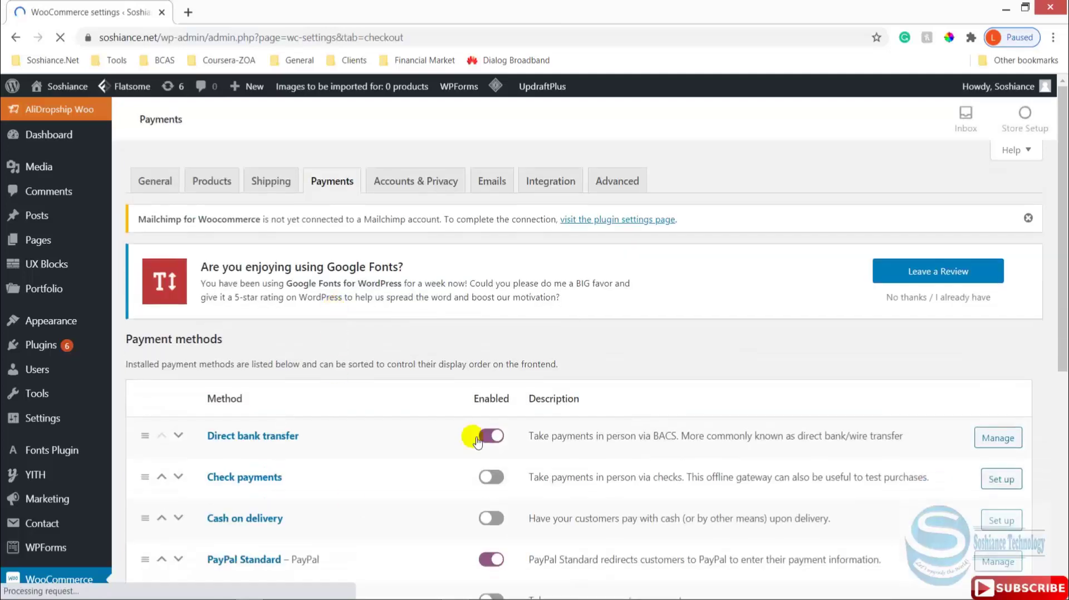
pyautogui.scroll(-4, 468, 501)
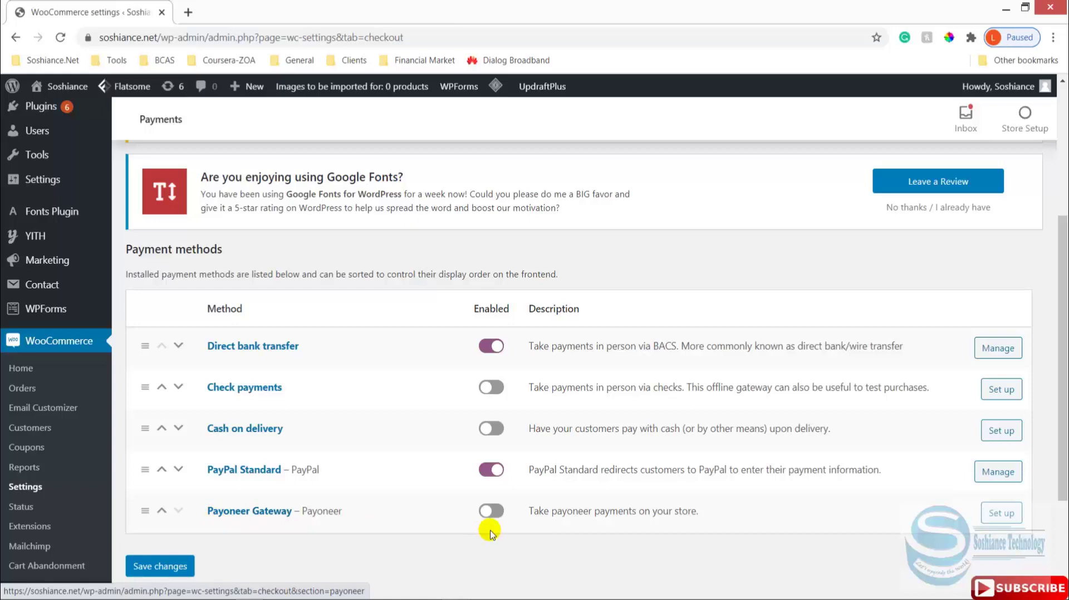
pyautogui.click(491, 512)
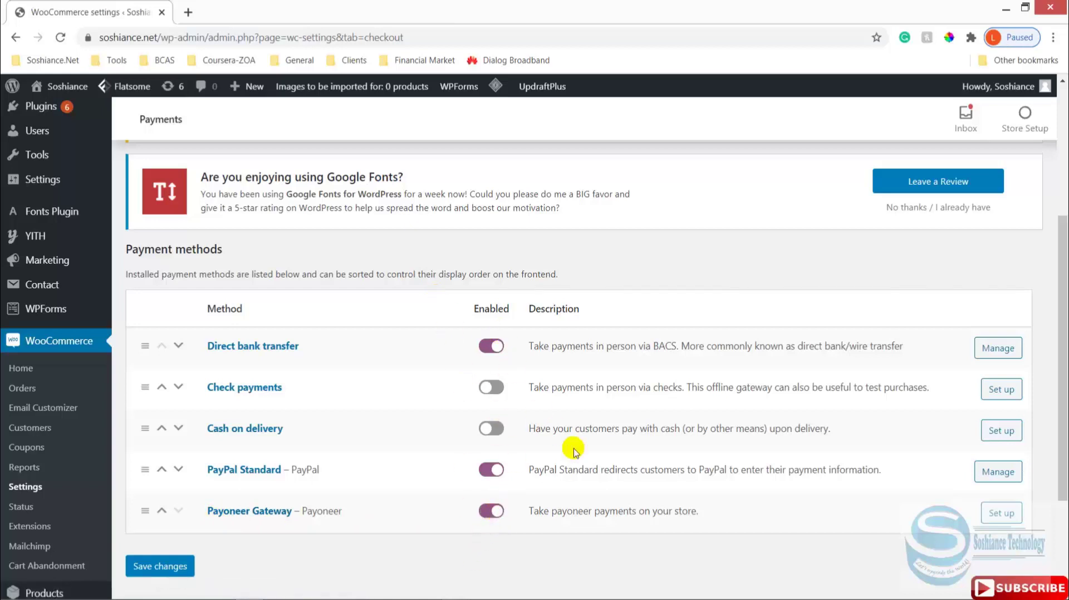
pyautogui.click(1001, 513)
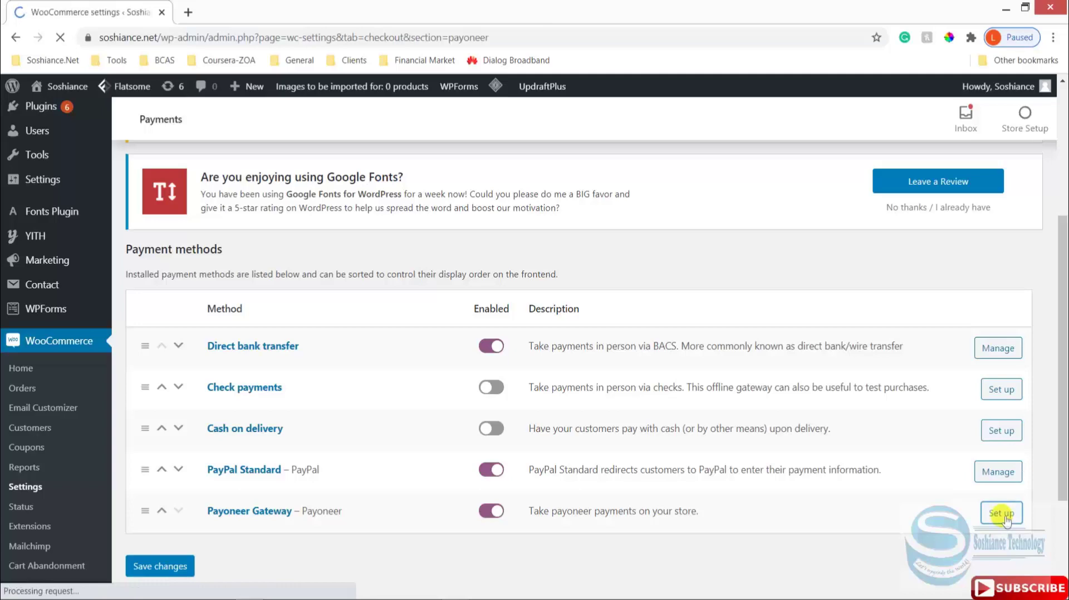
# Step: Select the full Description text in the Payoneer Gateway settings
pyautogui.scroll(-3, 1063, 314)
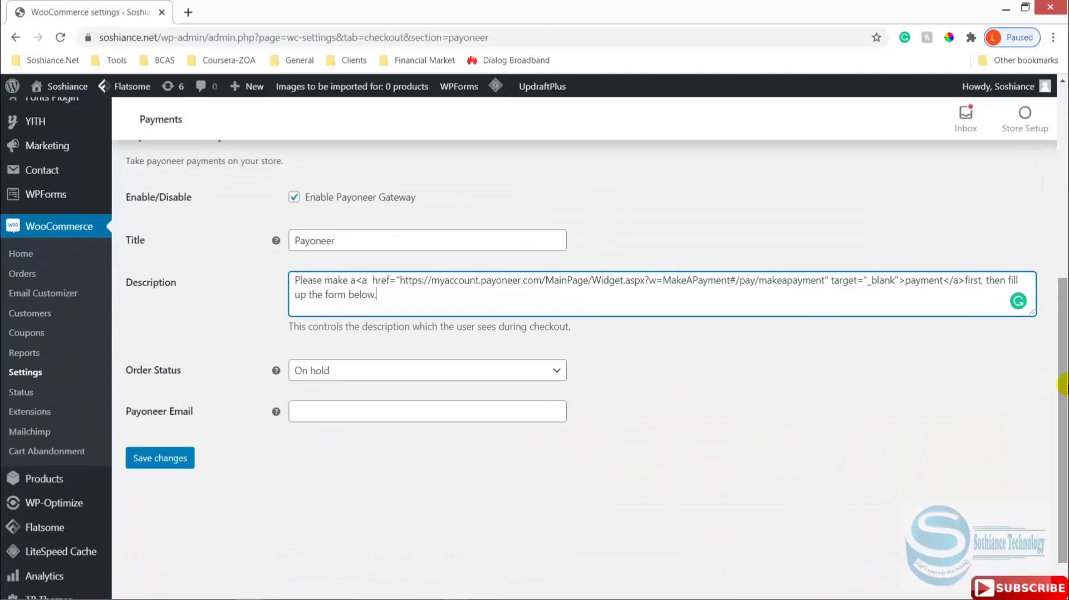
pyautogui.click(394, 226)
pyautogui.click(369, 306)
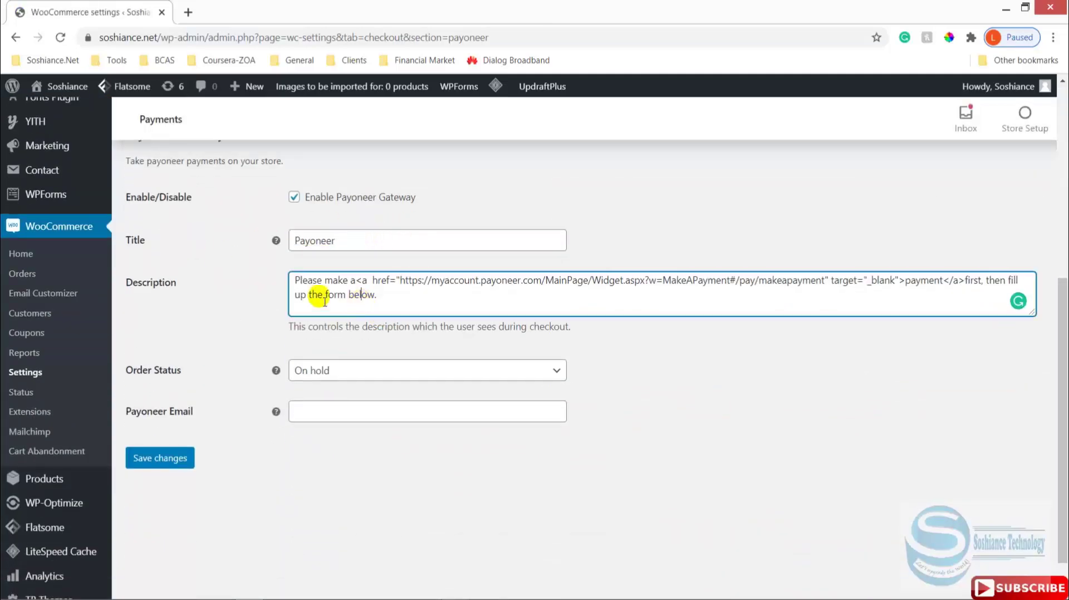
pyautogui.moveTo(295, 279); pyautogui.dragTo(526, 315)
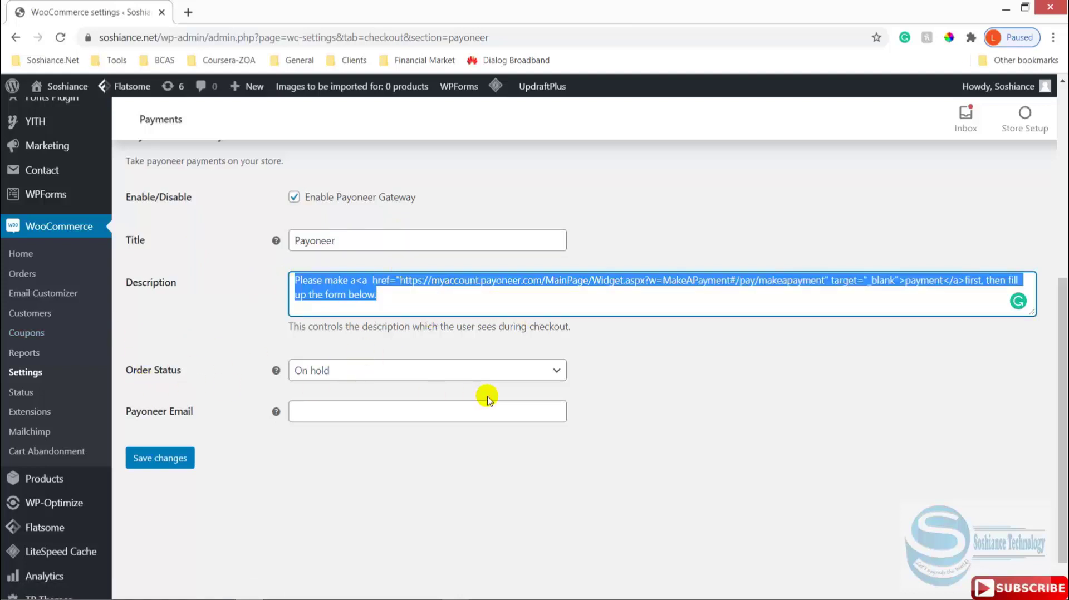
# Step: Set Order Status to Processing, enter the Payoneer email, and save the gateway settings
pyautogui.click(470, 372)
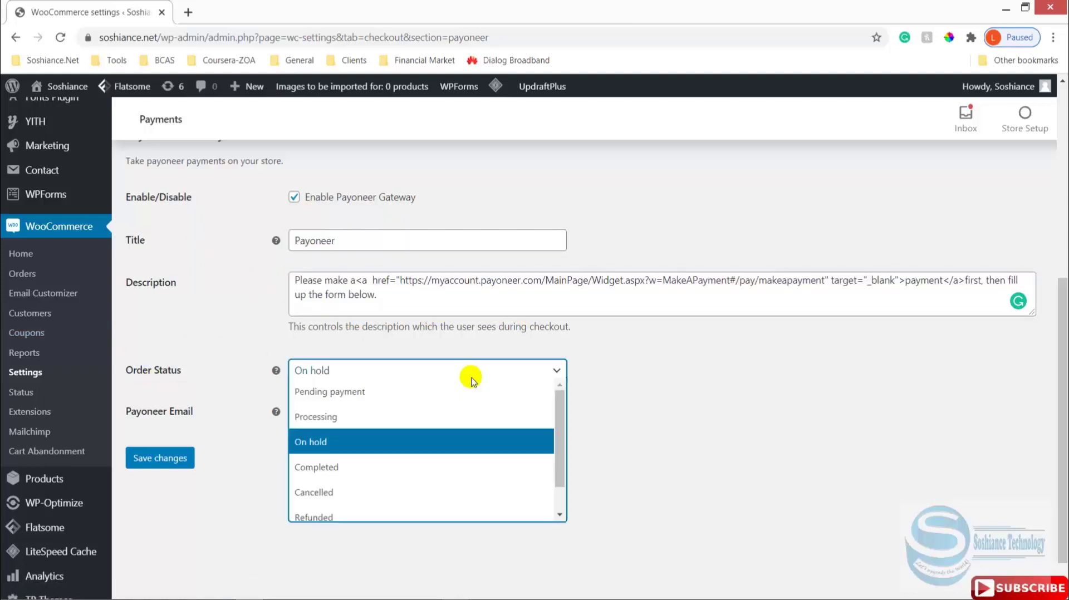
pyautogui.click(407, 417)
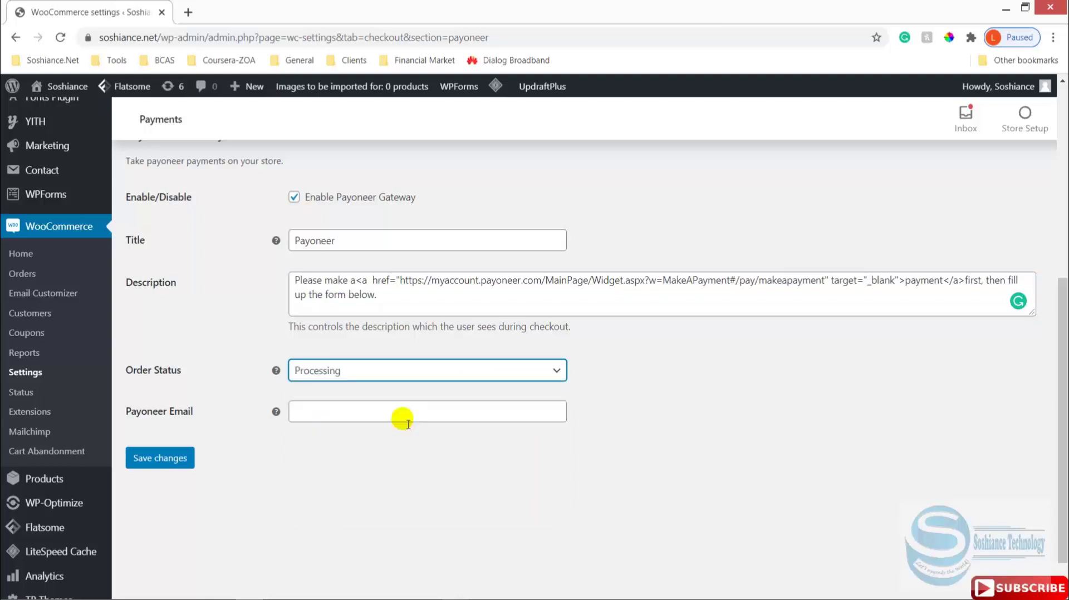
pyautogui.click(408, 424)
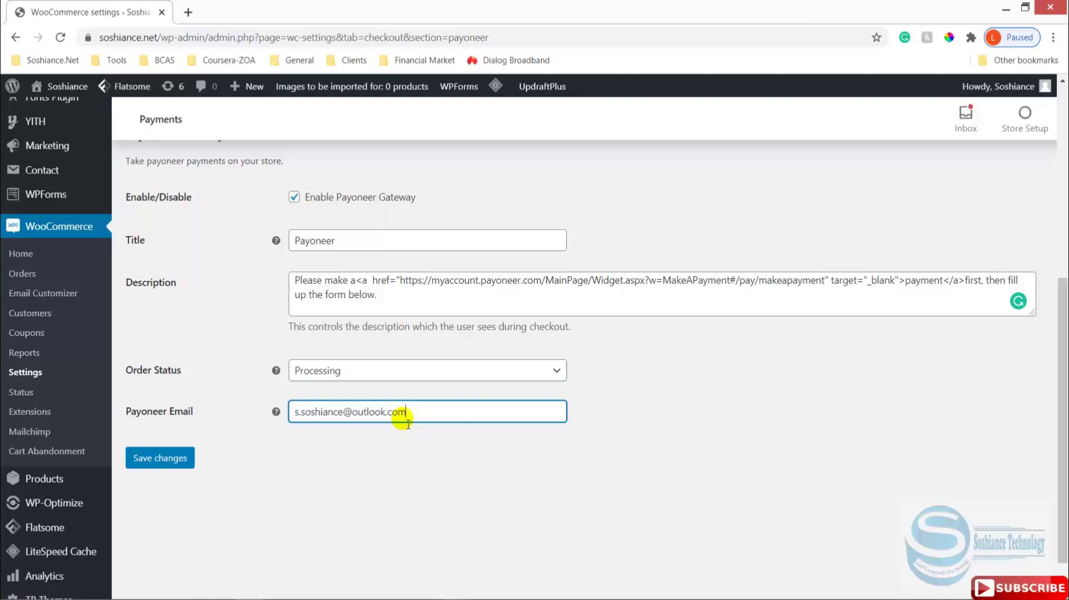
pyautogui.click(157, 459)
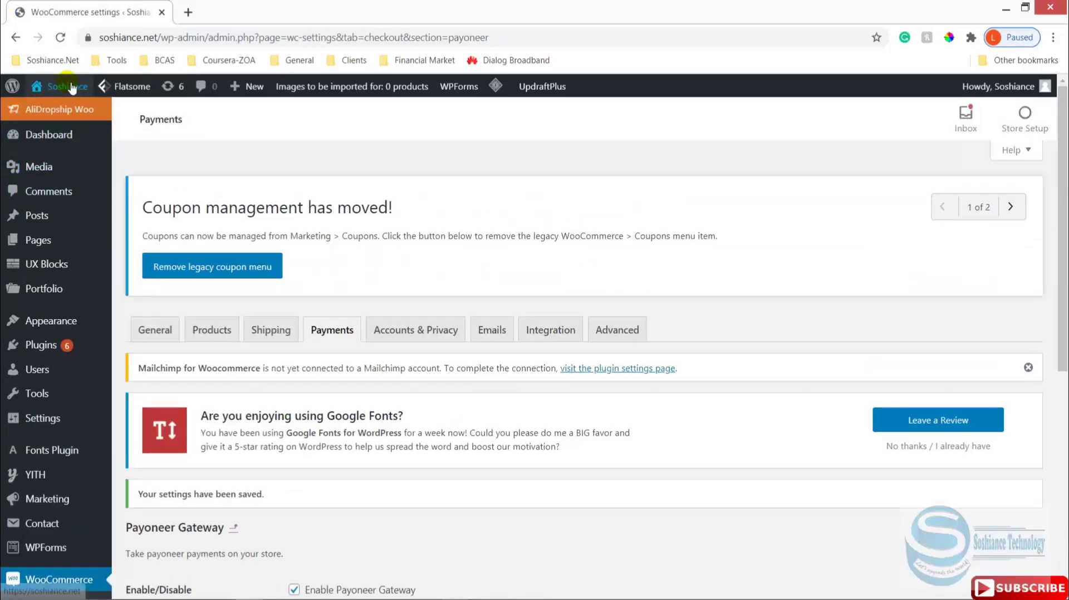
# Step: Visit the live storefront and browse the Shop page
pyautogui.moveTo(67, 85)
pyautogui.click(56, 115)
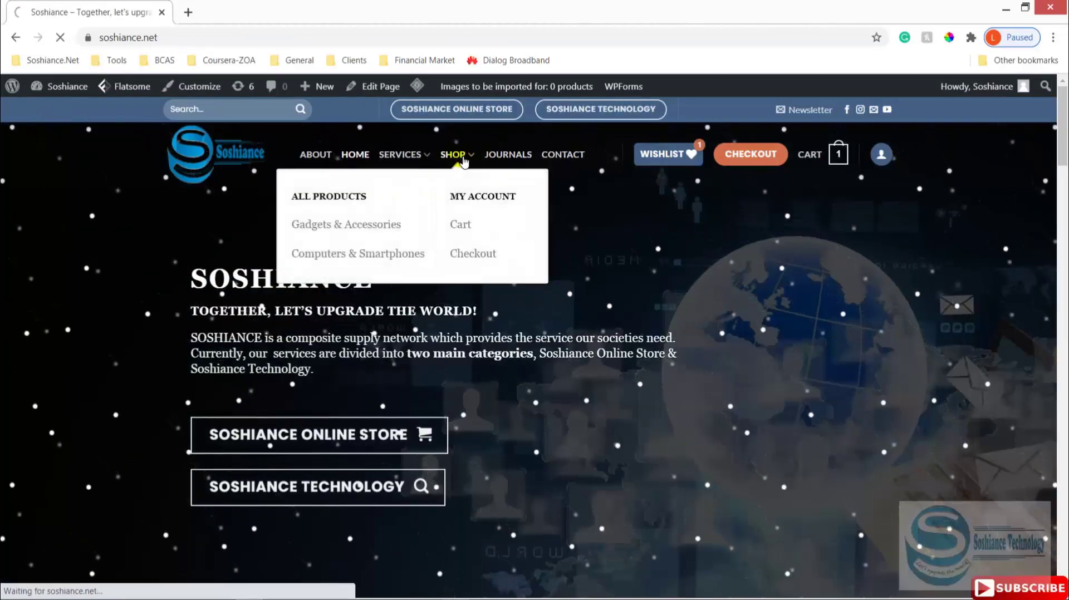
pyautogui.click(453, 155)
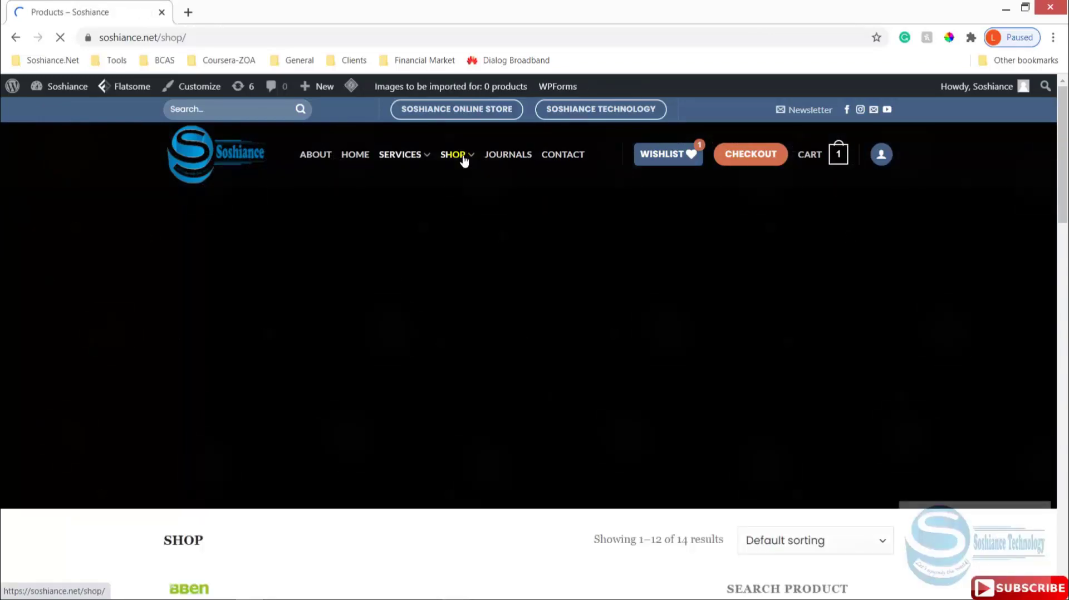
pyautogui.scroll(-5, 840, 310)
pyautogui.scroll(-5, 839, 311)
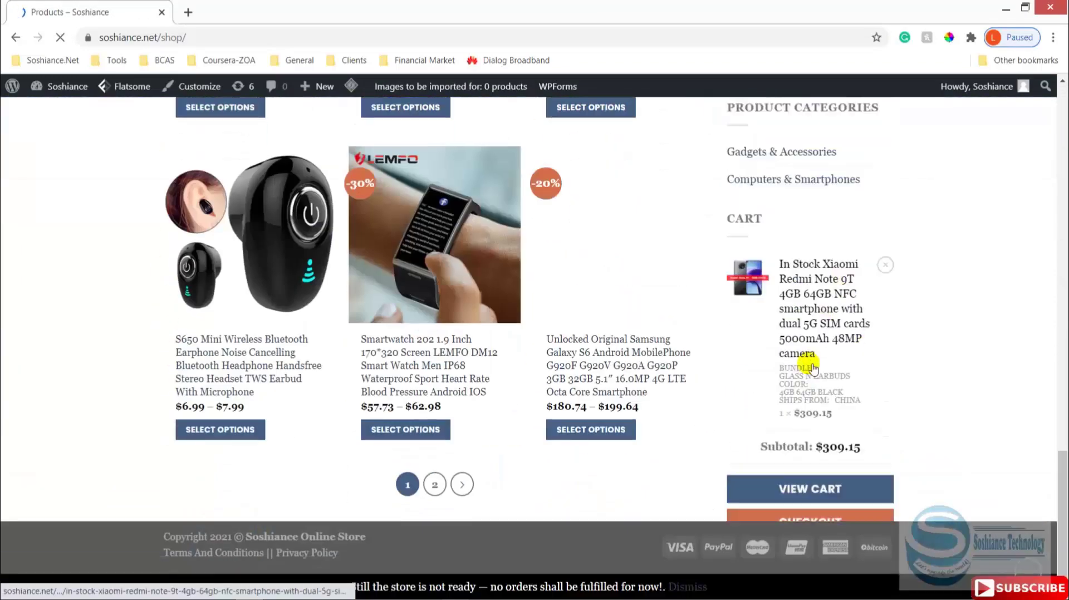
# Step: Open the S650 Mini earbuds product, choose the black colour and add it to the cart
pyautogui.click(273, 237)
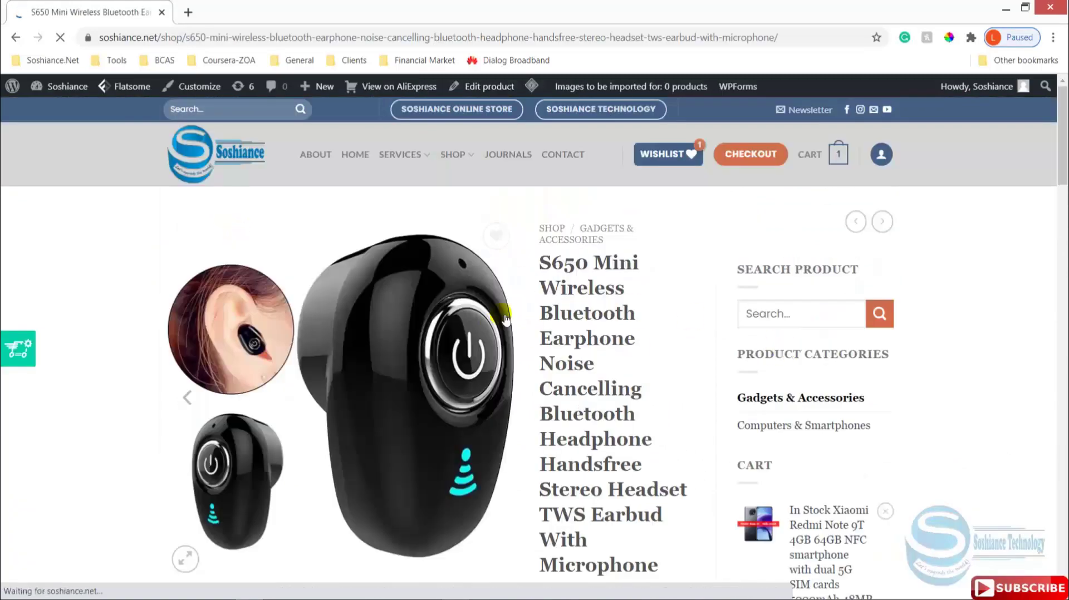
pyautogui.scroll(-8, 674, 333)
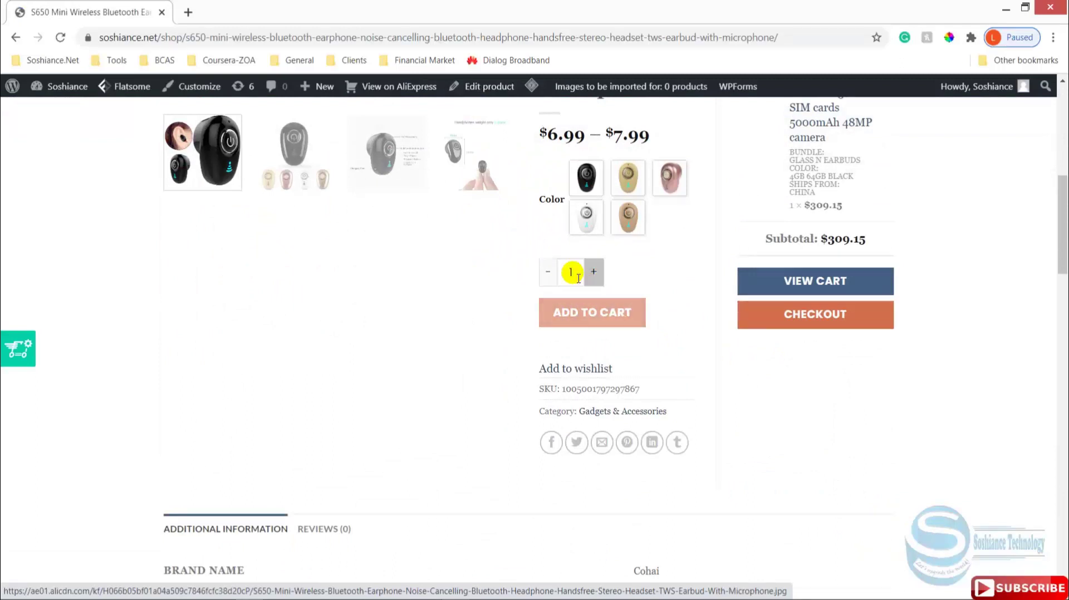
pyautogui.click(584, 178)
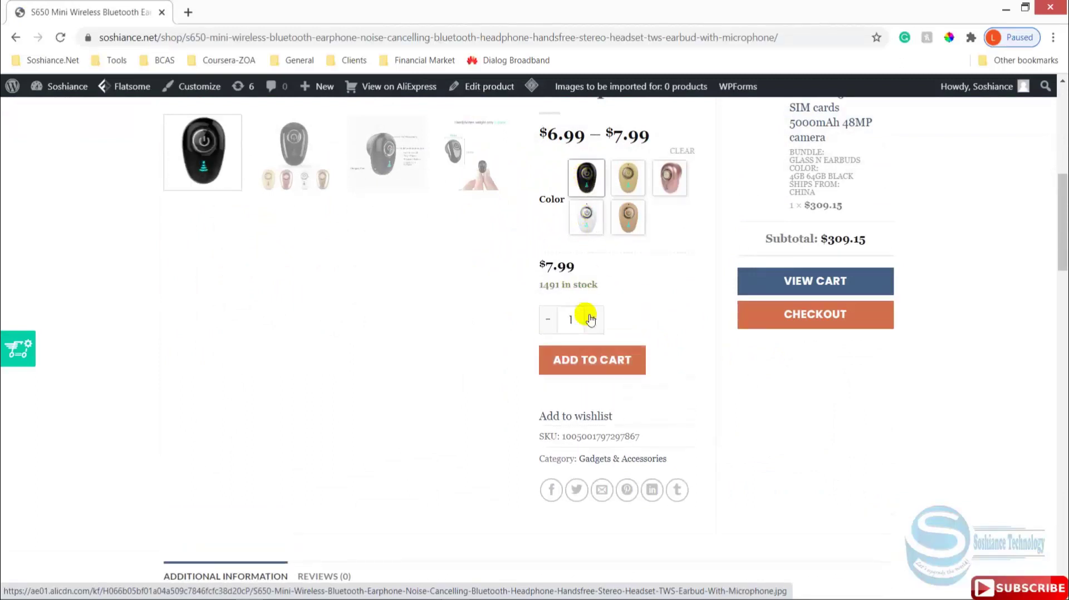
pyautogui.click(588, 366)
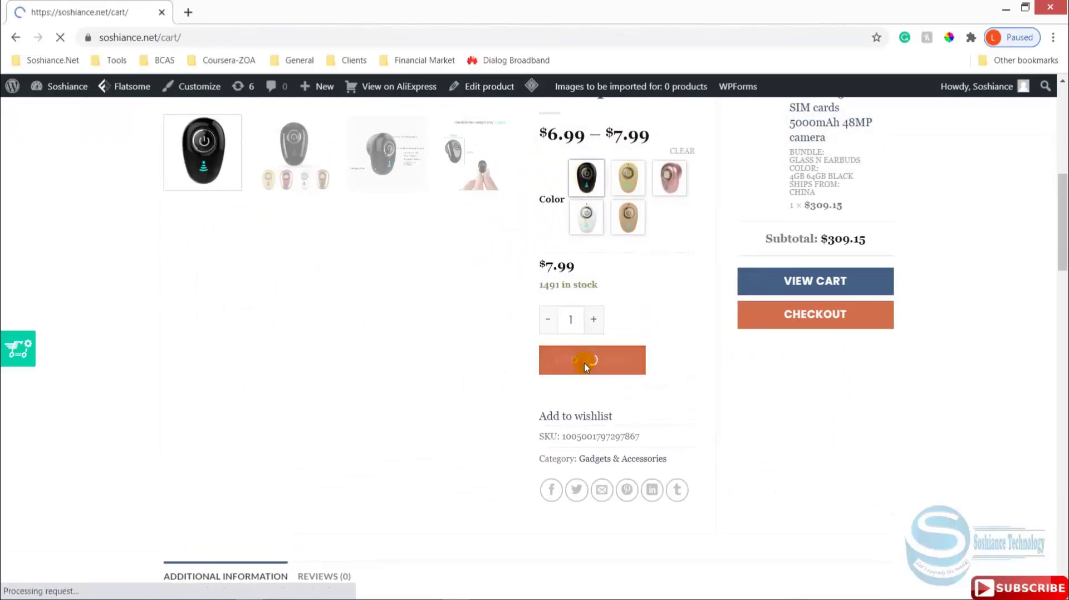
# Step: Remove the Xiaomi phone, apply coupon 20soshiance.net for $1.60 off, and proceed to checkout
pyautogui.scroll(-4, 716, 397)
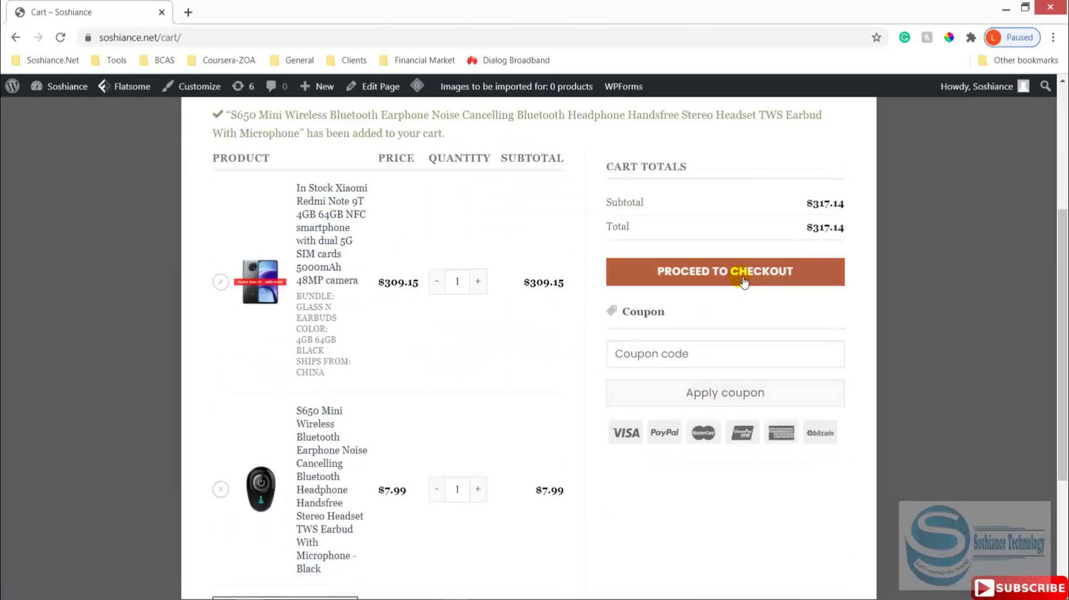
pyautogui.click(221, 282)
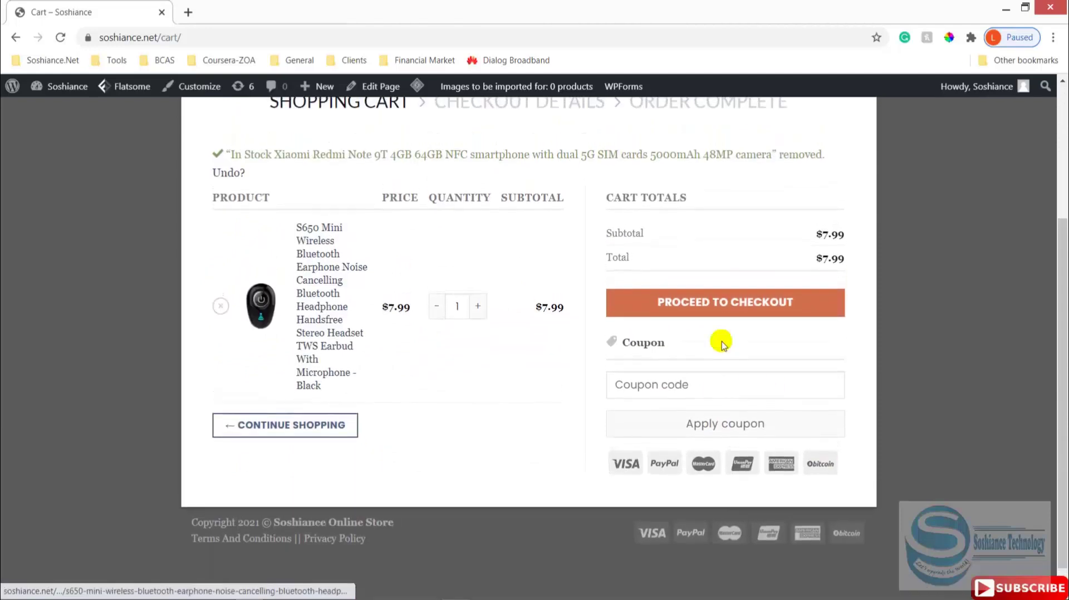
pyautogui.click(718, 396)
pyautogui.write('20soshiance.net')
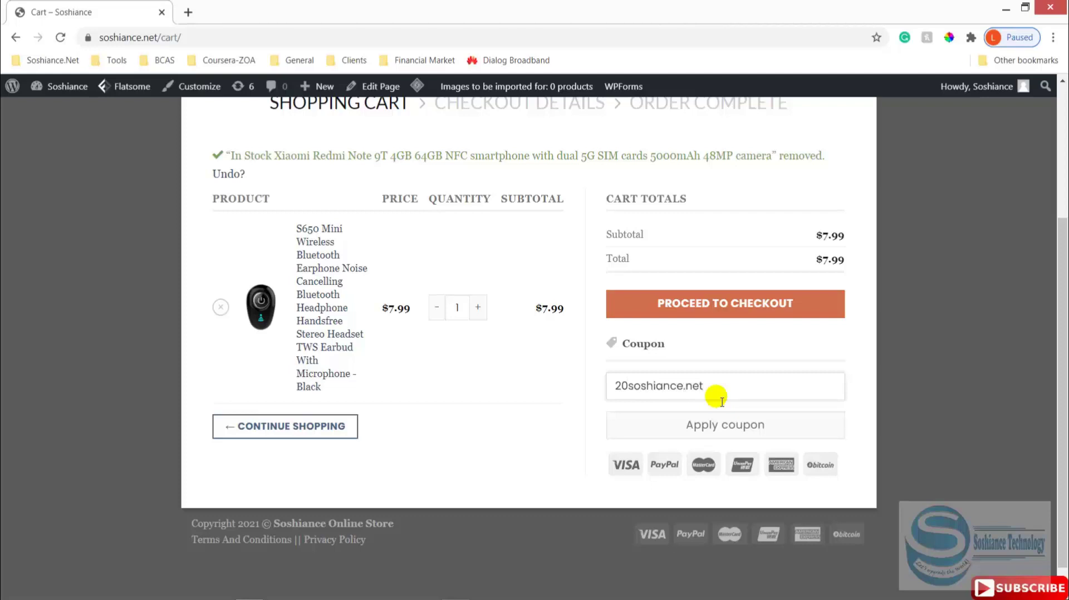
pyautogui.press('Return')
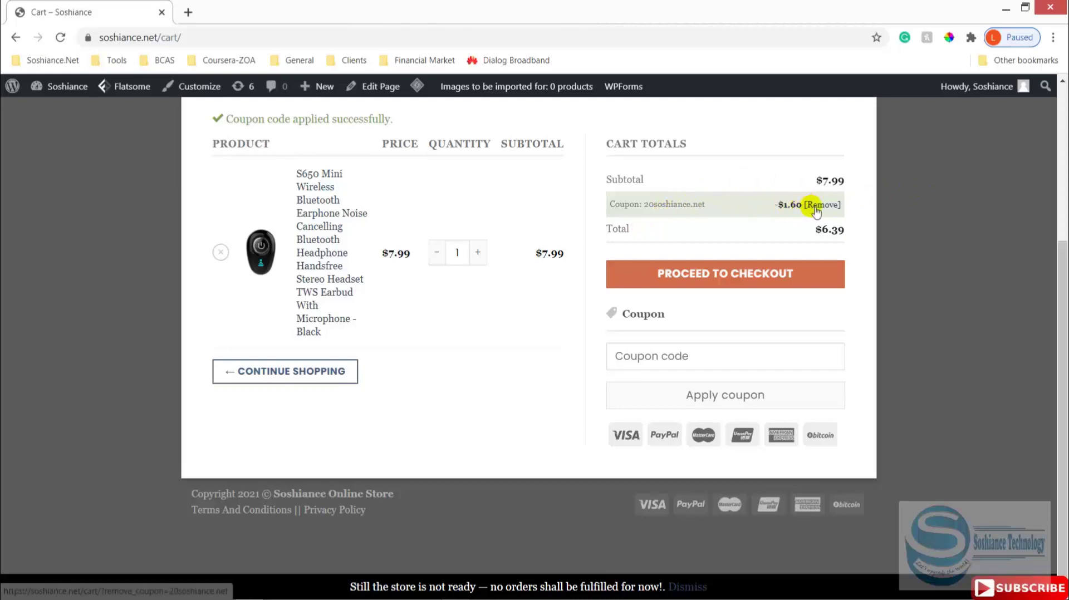
pyautogui.click(741, 279)
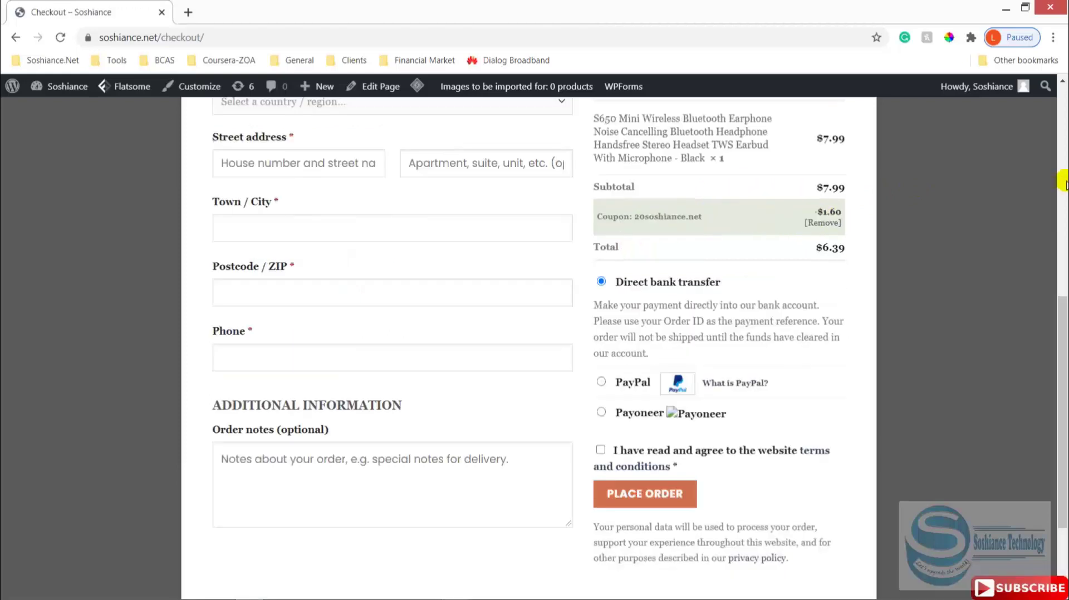
# Step: Select Payoneer at checkout, try its email field, then return home via the site logo
pyautogui.scroll(-2, 639, 341)
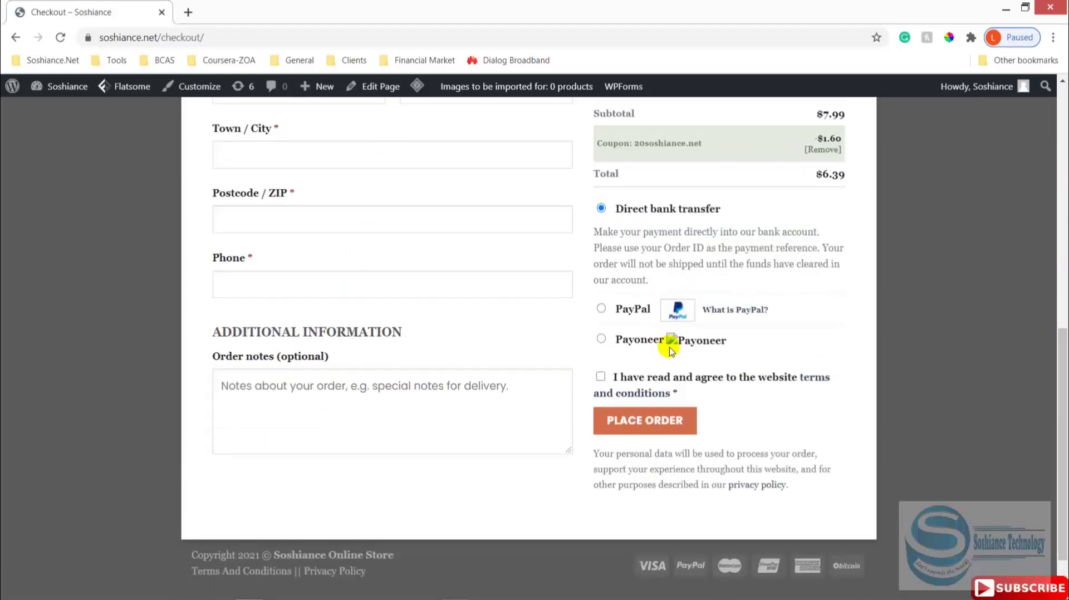
pyautogui.click(600, 308)
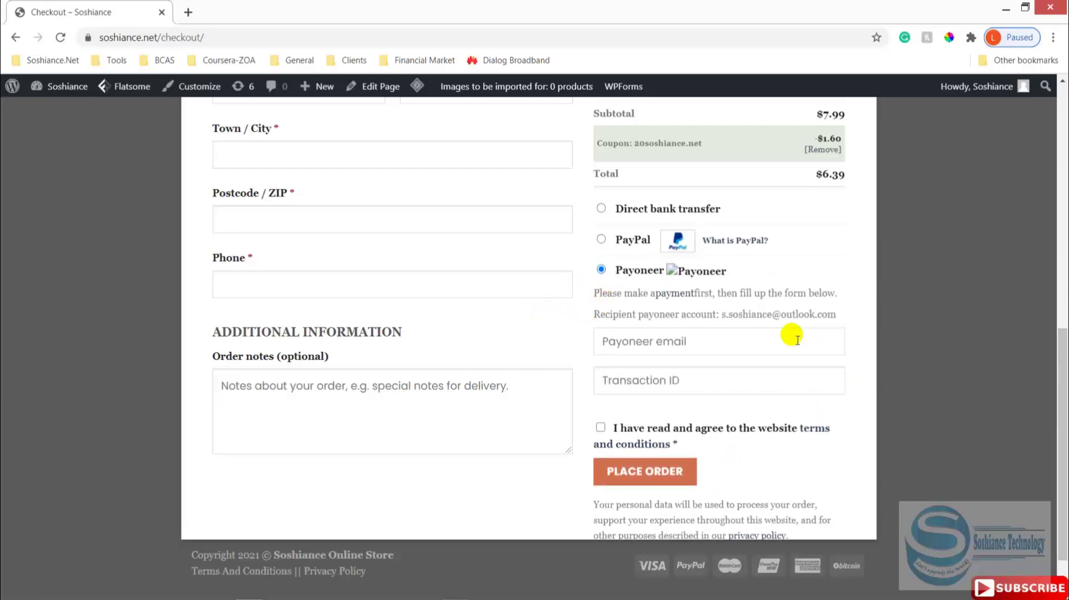
pyautogui.click(716, 351)
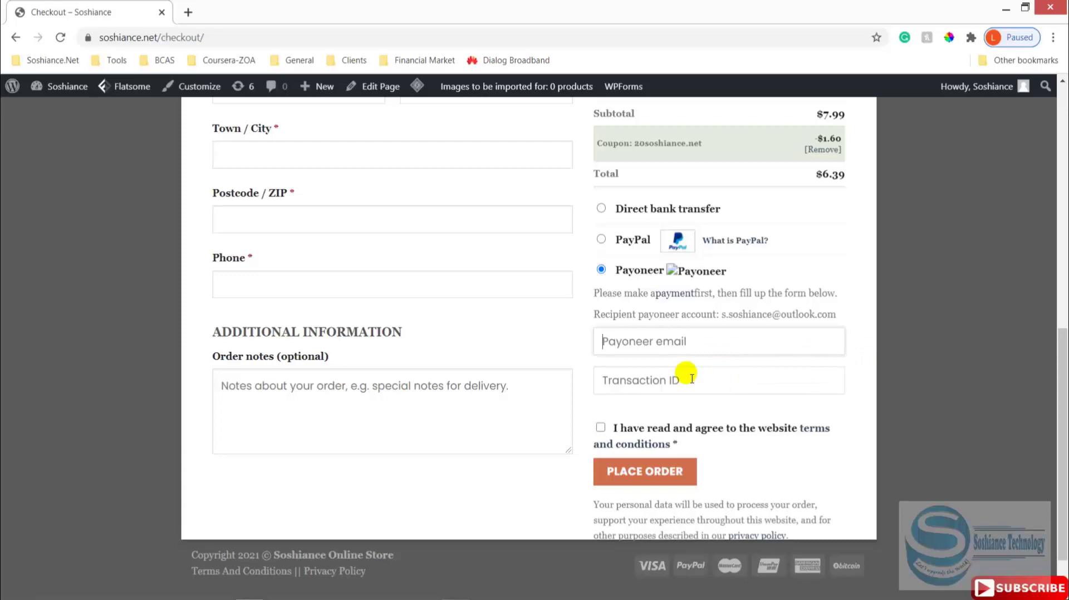
pyautogui.scroll(10, 688, 376)
pyautogui.click(556, 224)
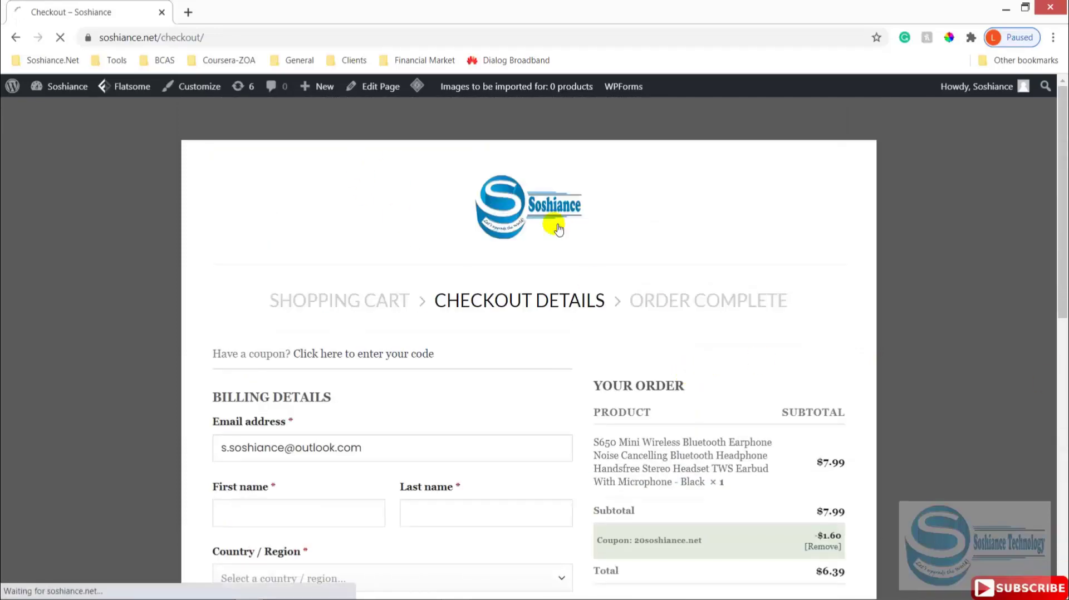